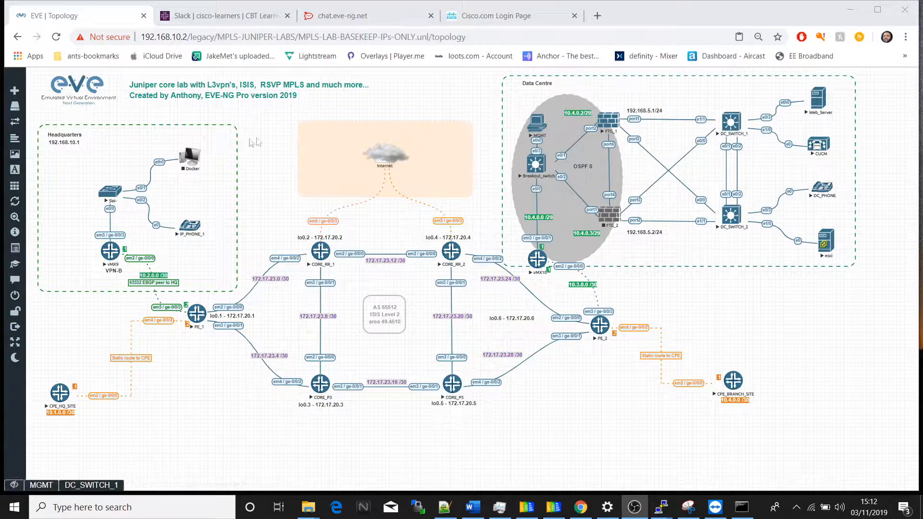
Step: Examine the headquarters Docker node's settings and its available images, and leave the node's configuration without saving
{"action": "right_click", "coordinate": [191, 163]}
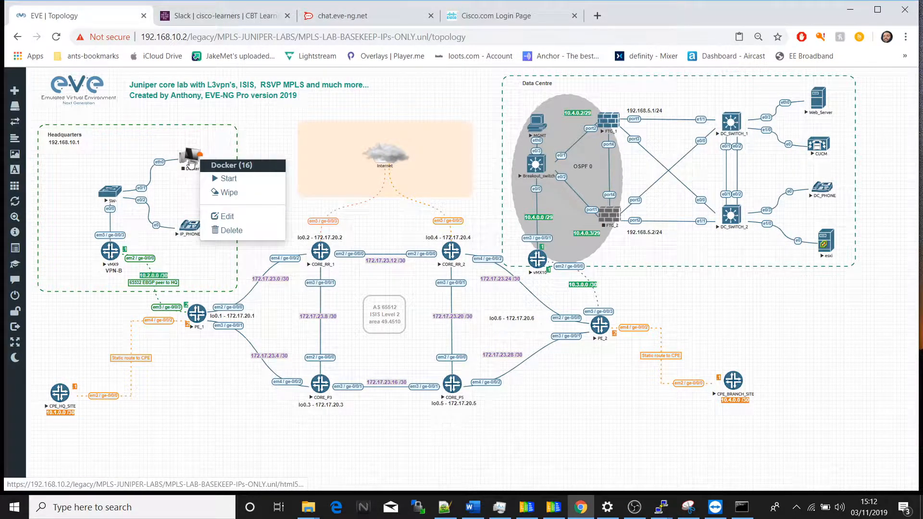
{"action": "left_click", "coordinate": [229, 219]}
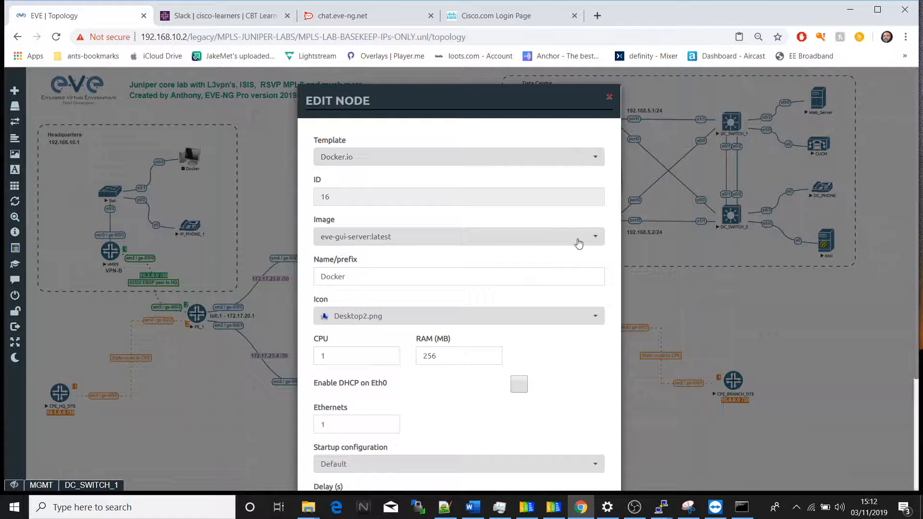
{"action": "left_click", "coordinate": [594, 237]}
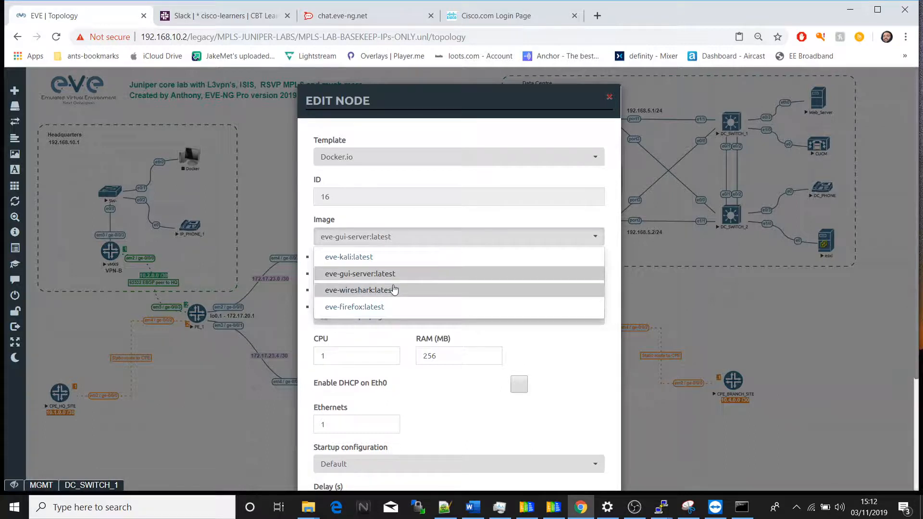
{"action": "scroll", "coordinate": [367, 313], "scroll_direction": "down", "scroll_amount": 1}
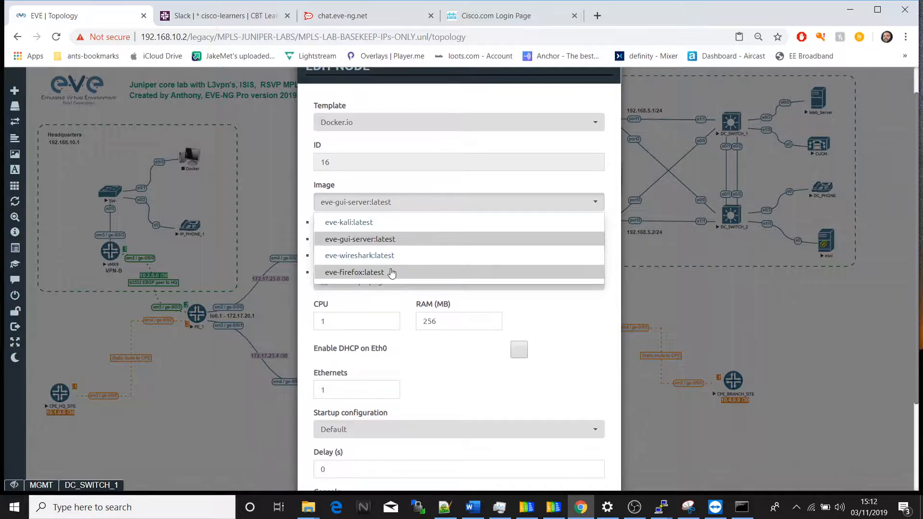
{"action": "scroll", "coordinate": [392, 273], "scroll_direction": "up", "scroll_amount": 1}
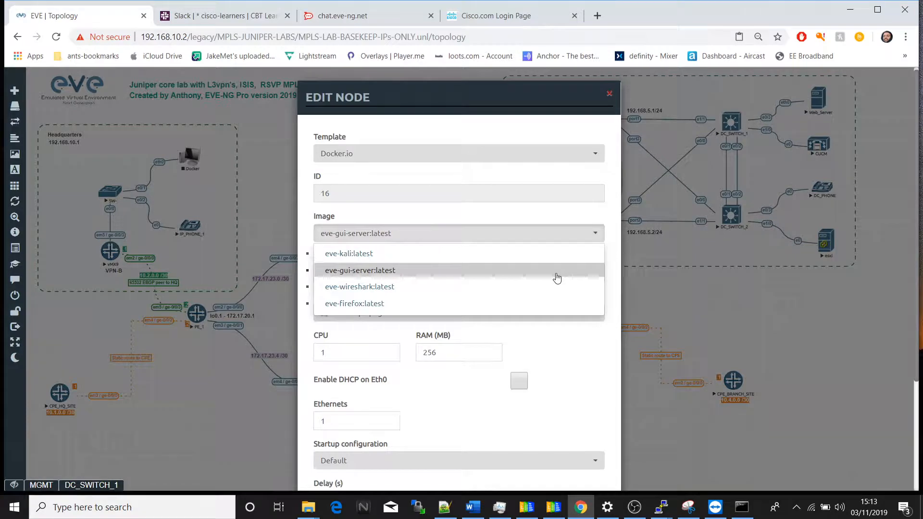
{"action": "left_click", "coordinate": [572, 194]}
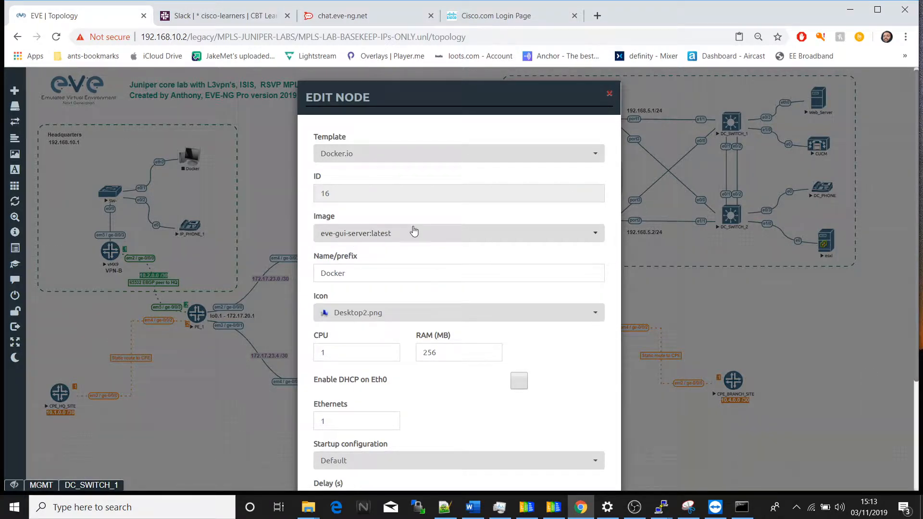
{"action": "scroll", "coordinate": [491, 278], "scroll_direction": "down", "scroll_amount": 3}
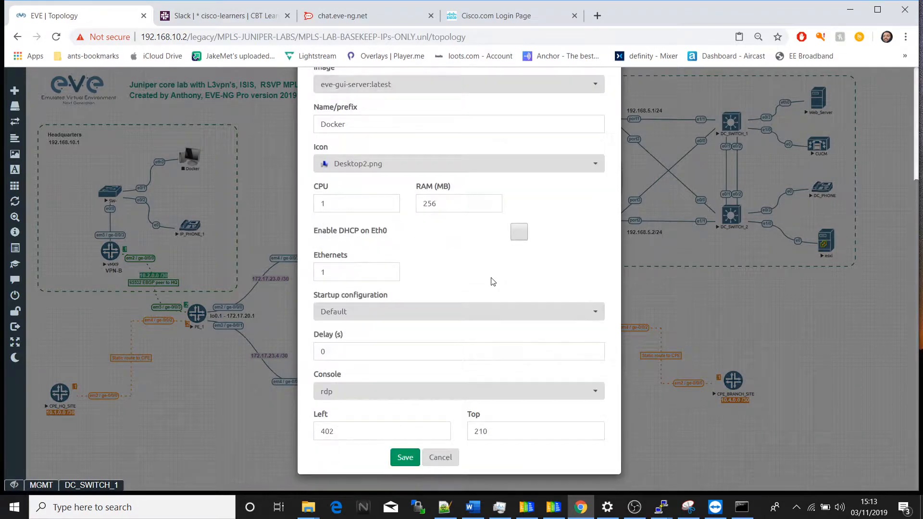
{"action": "left_click", "coordinate": [440, 457]}
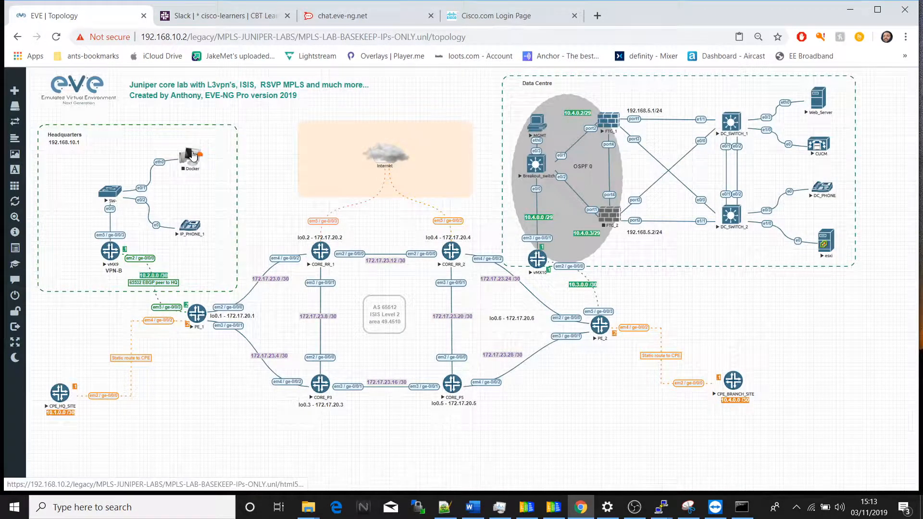
Step: Start the headquarters Docker node, open its console and shift the console window away from the corner
{"action": "right_click", "coordinate": [193, 154]}
{"action": "left_click", "coordinate": [235, 175]}
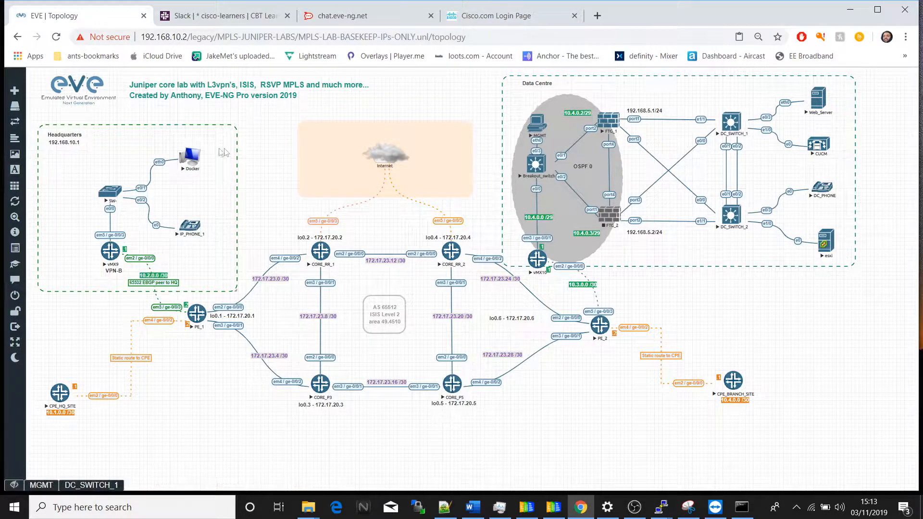
{"action": "left_click", "coordinate": [191, 158]}
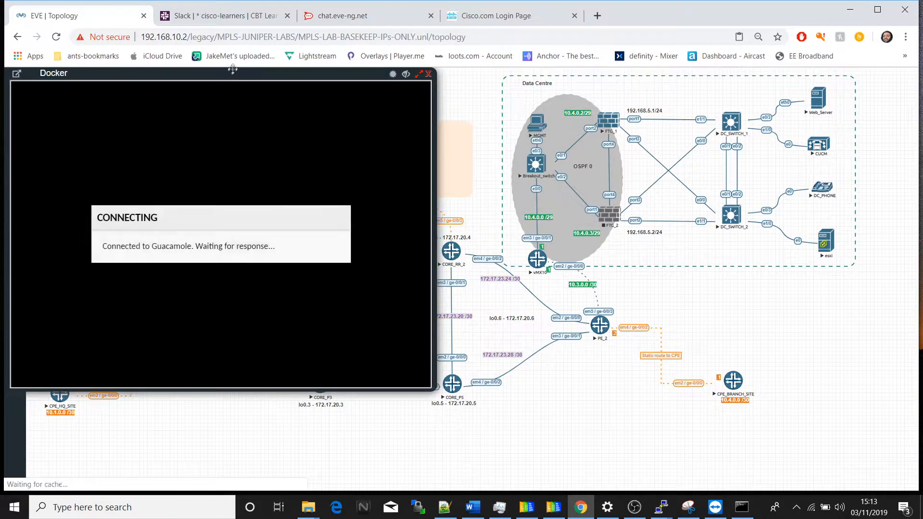
{"action": "left_click_drag", "start_coordinate": [234, 73], "coordinate": [338, 87]}
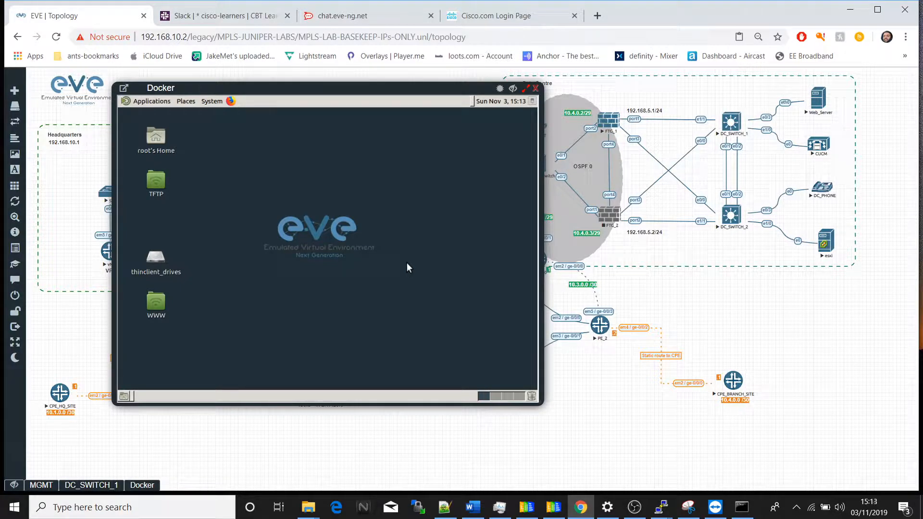
Step: Check the Docker node's IP address by running ifconfig eth0 in MATE Terminal, highlight the inet address and minimize the terminal
{"action": "left_click", "coordinate": [153, 101]}
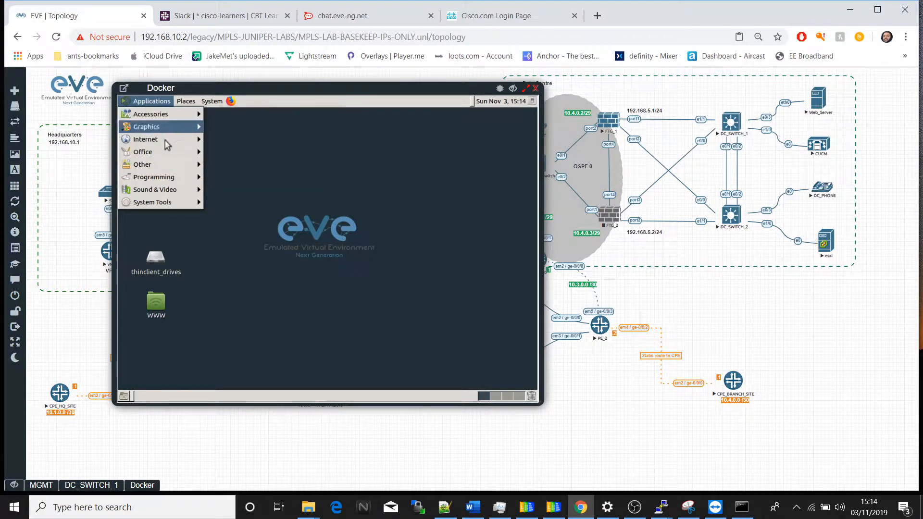
{"action": "mouse_move", "coordinate": [166, 165]}
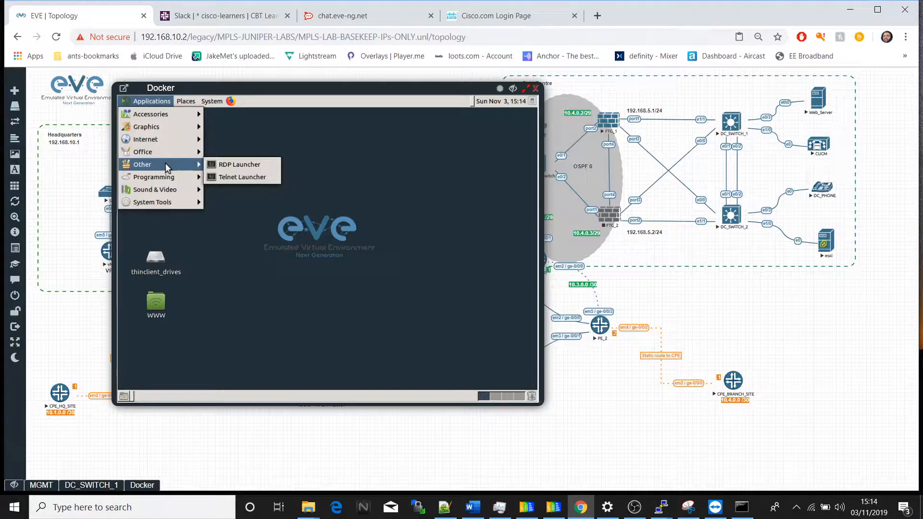
{"action": "mouse_move", "coordinate": [168, 204]}
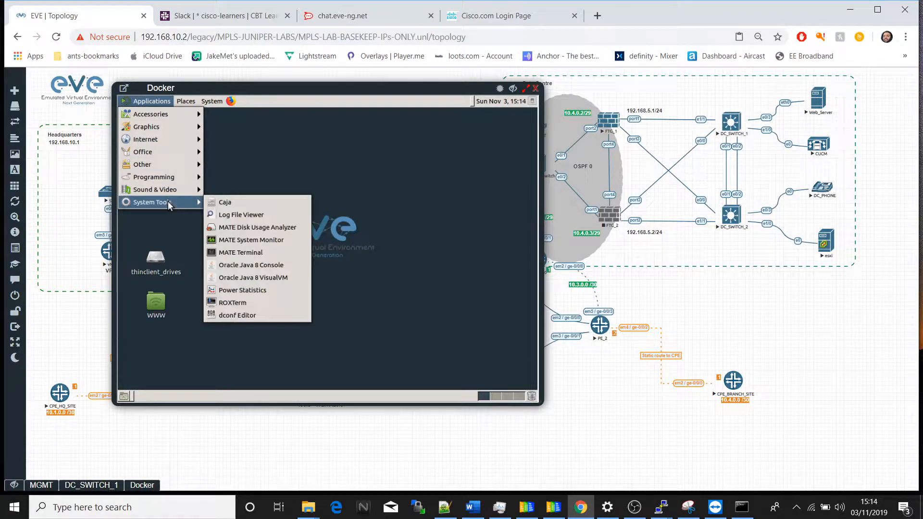
{"action": "left_click", "coordinate": [246, 253]}
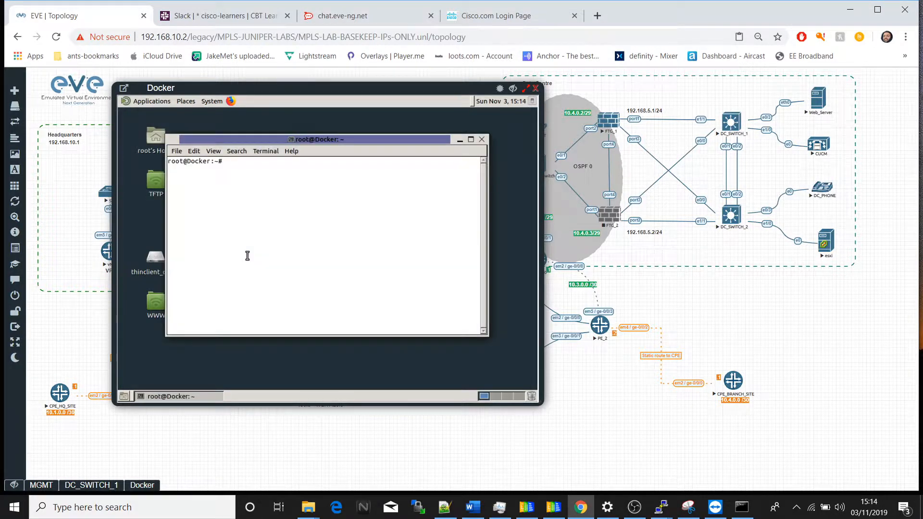
{"action": "type", "text": "ifconfig eth0"}
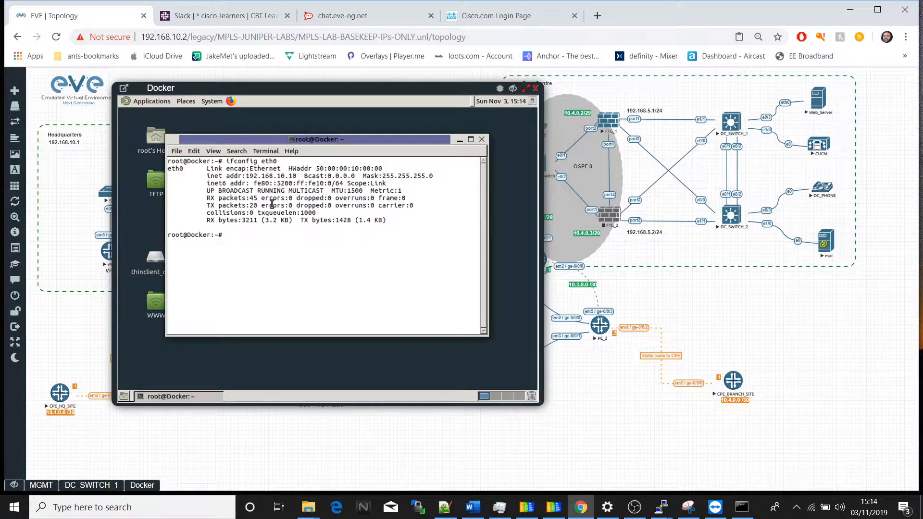
{"action": "left_click_drag", "start_coordinate": [205, 176], "coordinate": [302, 175]}
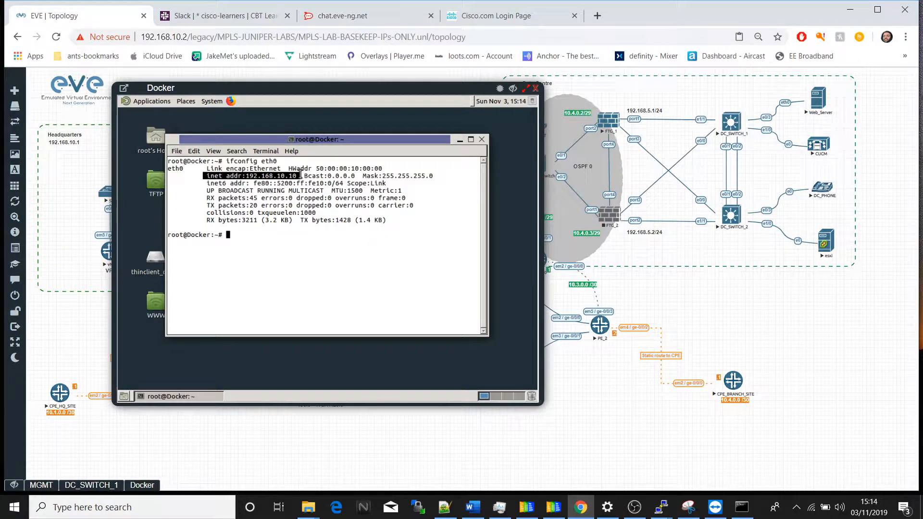
{"action": "left_click", "coordinate": [459, 140]}
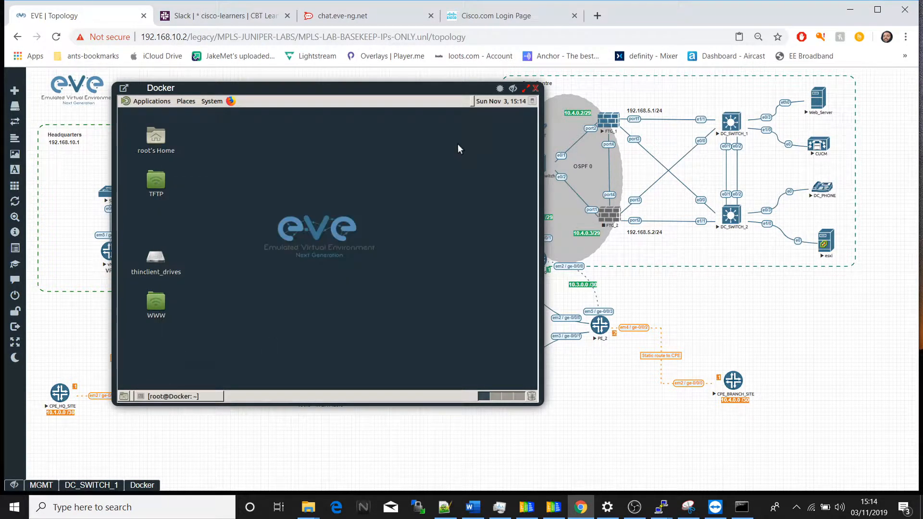
Step: Launch Firefox on the Docker node, restore the previous session, minimize the browser windows and hide the console
{"action": "left_click", "coordinate": [231, 101]}
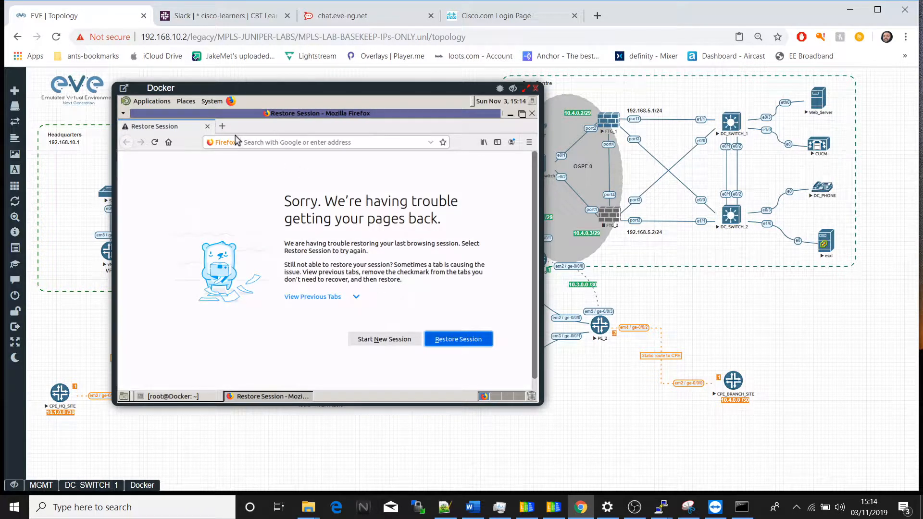
{"action": "left_click", "coordinate": [462, 338]}
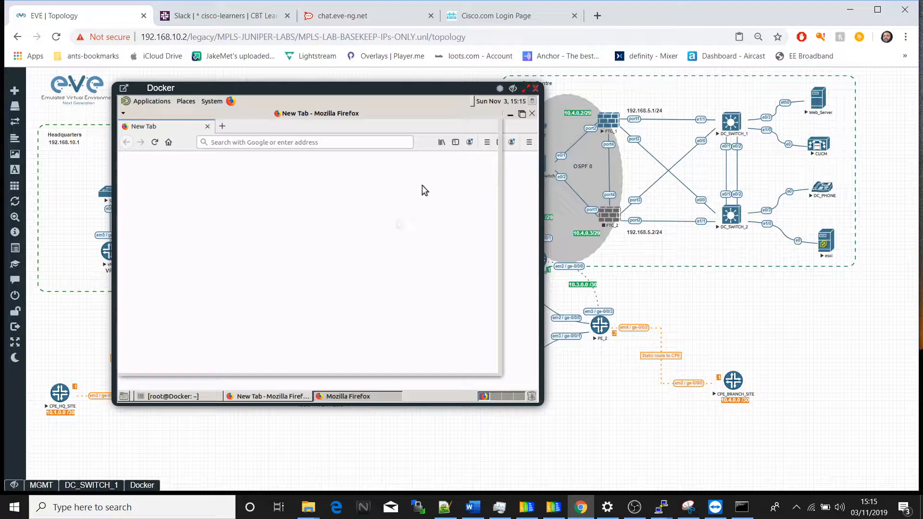
{"action": "left_click", "coordinate": [511, 115]}
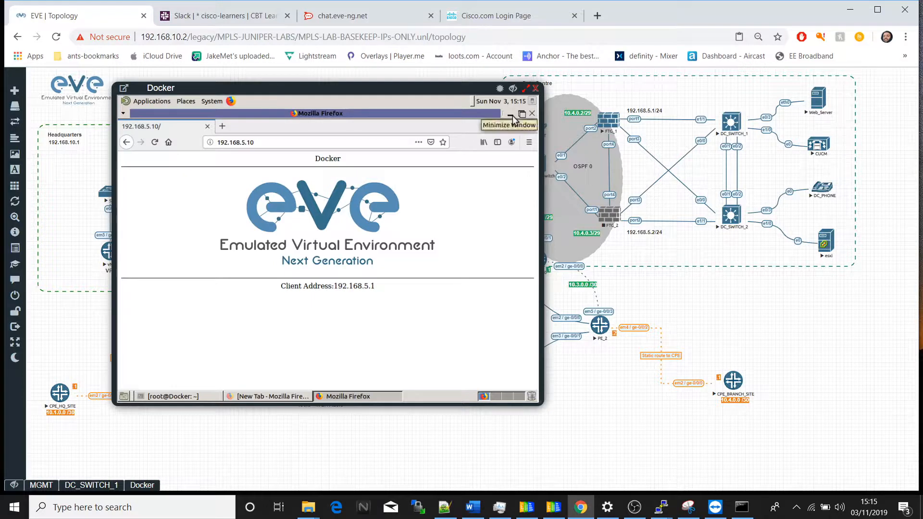
{"action": "left_click", "coordinate": [510, 115]}
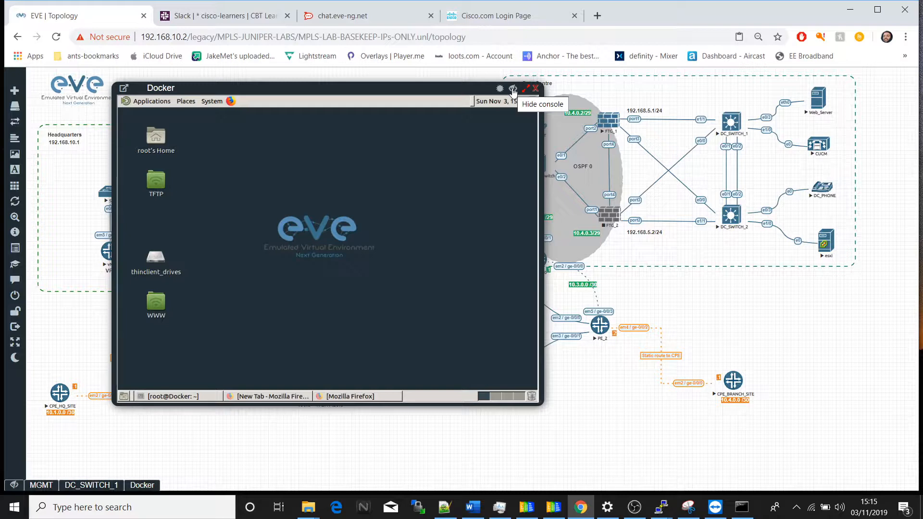
{"action": "left_click", "coordinate": [513, 90]}
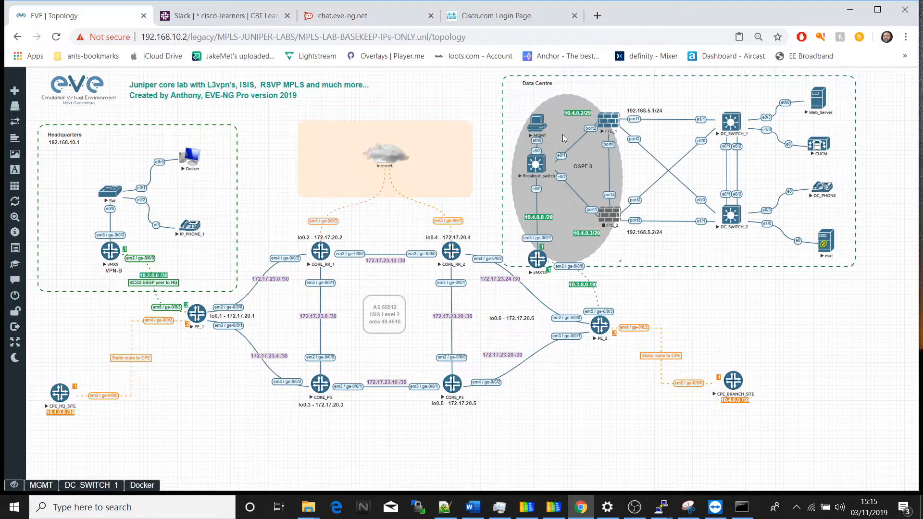
Step: Log in to the FortiGate at 10.4.0.2 as admin from the MGMT node, view the HA monitor and hide the console
{"action": "left_click", "coordinate": [537, 123]}
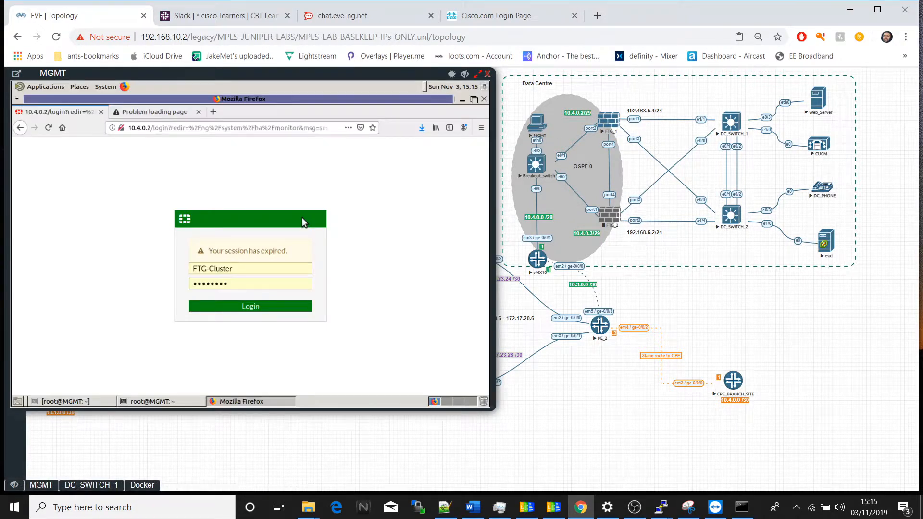
{"action": "left_click_drag", "start_coordinate": [236, 270], "coordinate": [165, 259]}
{"action": "type", "text": "admin"}
{"action": "key", "text": "Tab"}
{"action": "key", "text": "Return"}
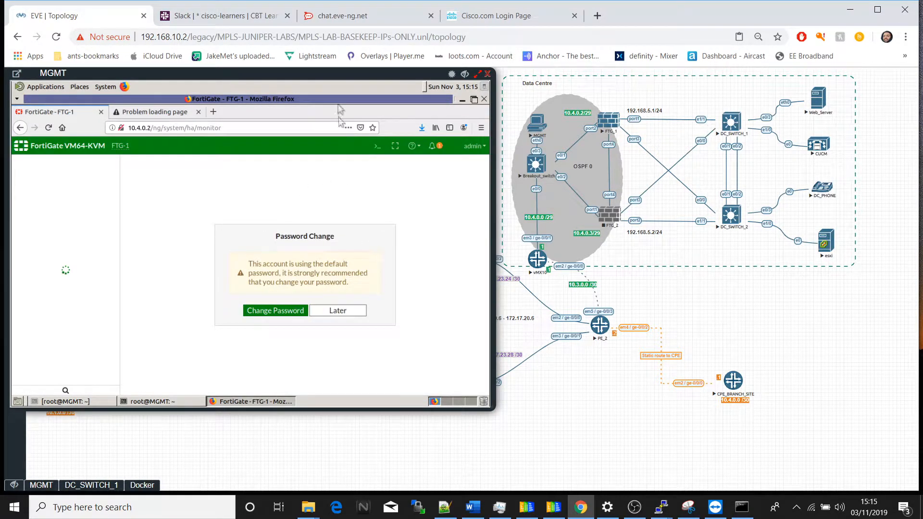
{"action": "left_click_drag", "start_coordinate": [301, 78], "coordinate": [373, 94]}
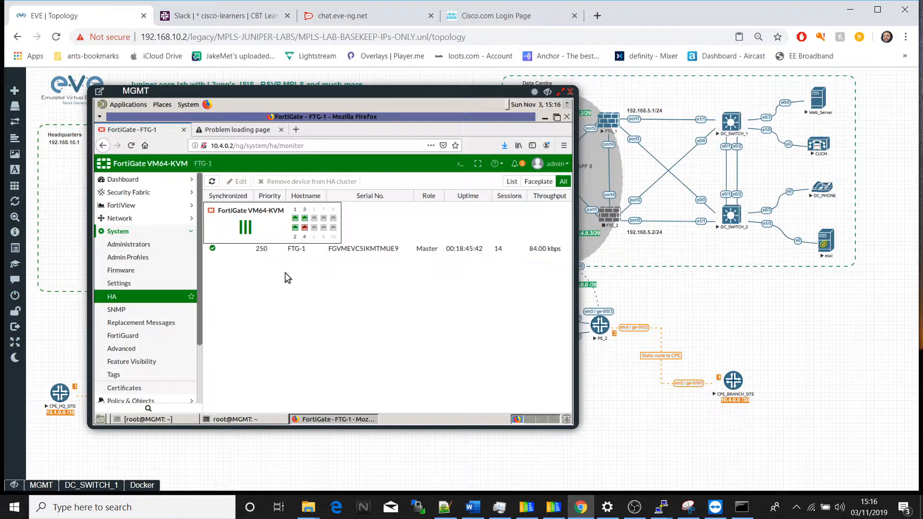
{"action": "left_click", "coordinate": [548, 92]}
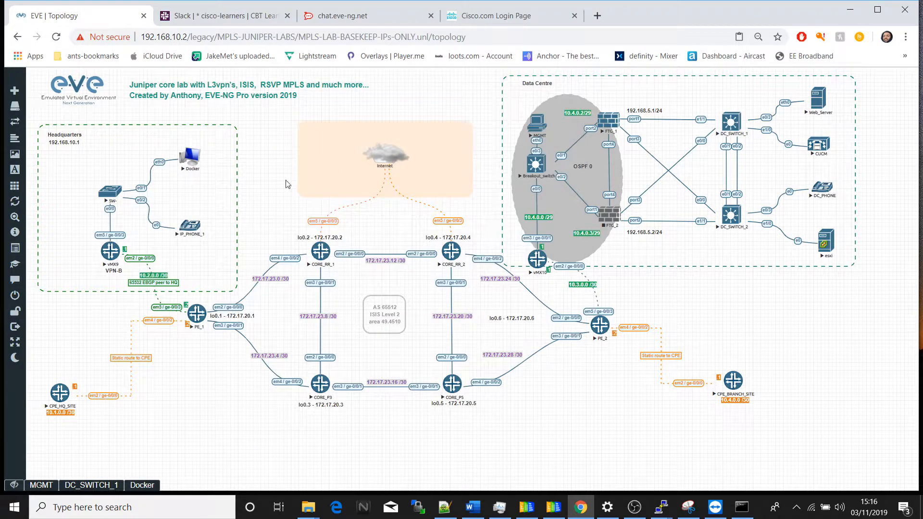
Step: Open the Web_Server console and arrange it side by side with the restored Docker console
{"action": "left_click", "coordinate": [820, 98]}
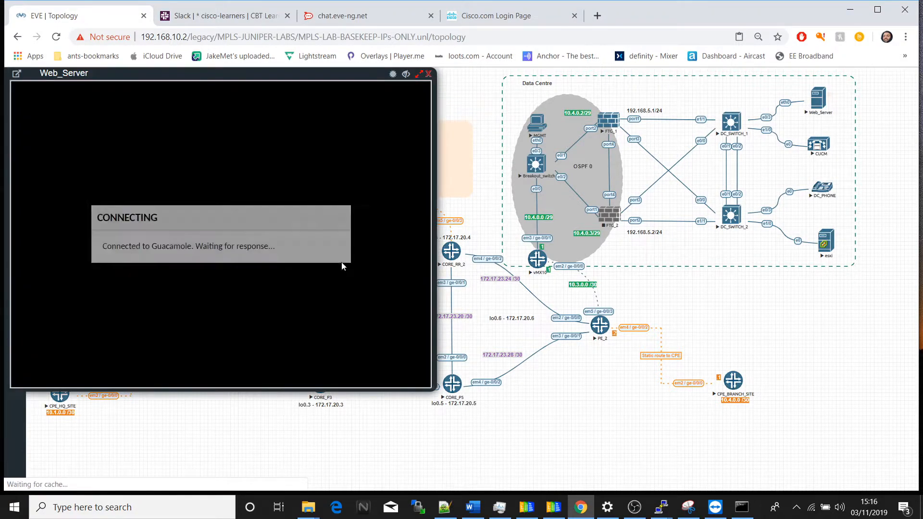
{"action": "left_click_drag", "start_coordinate": [261, 75], "coordinate": [595, 144]}
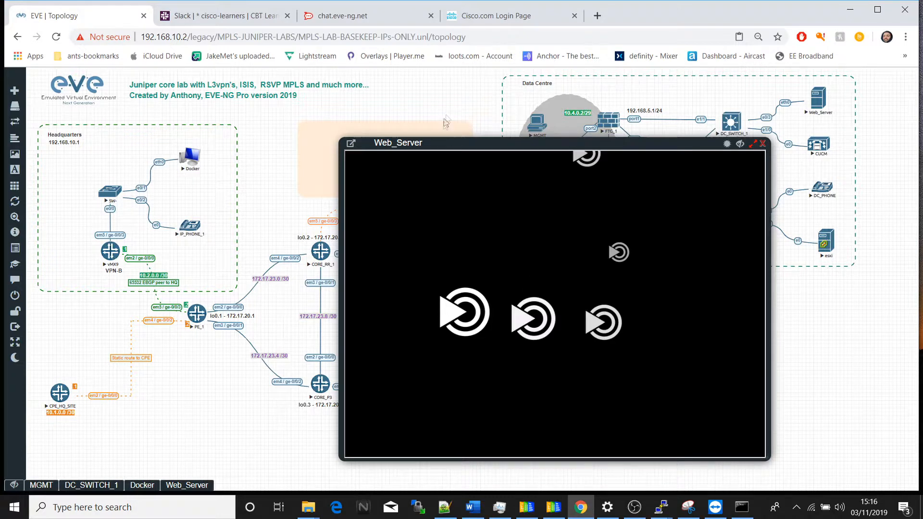
{"action": "left_click", "coordinate": [141, 487]}
{"action": "left_click_drag", "start_coordinate": [429, 86], "coordinate": [324, 113]}
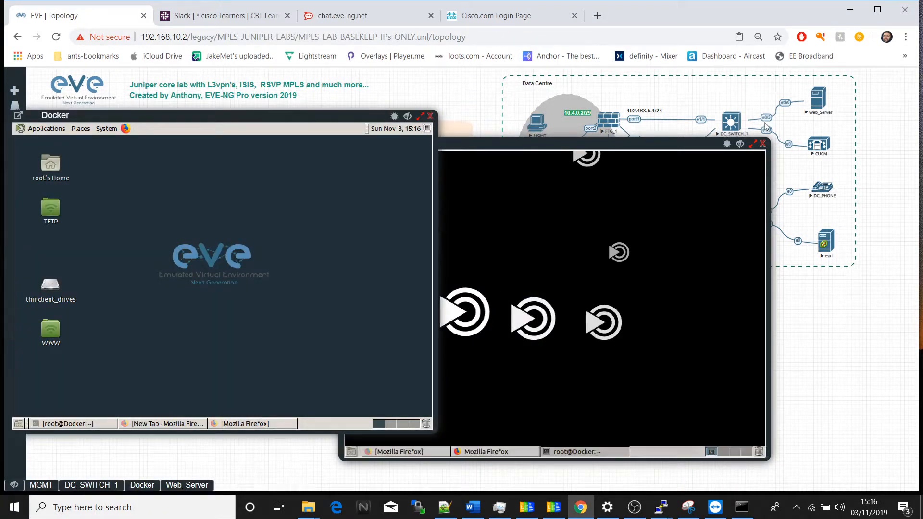
{"action": "left_click_drag", "start_coordinate": [676, 142], "coordinate": [797, 110]}
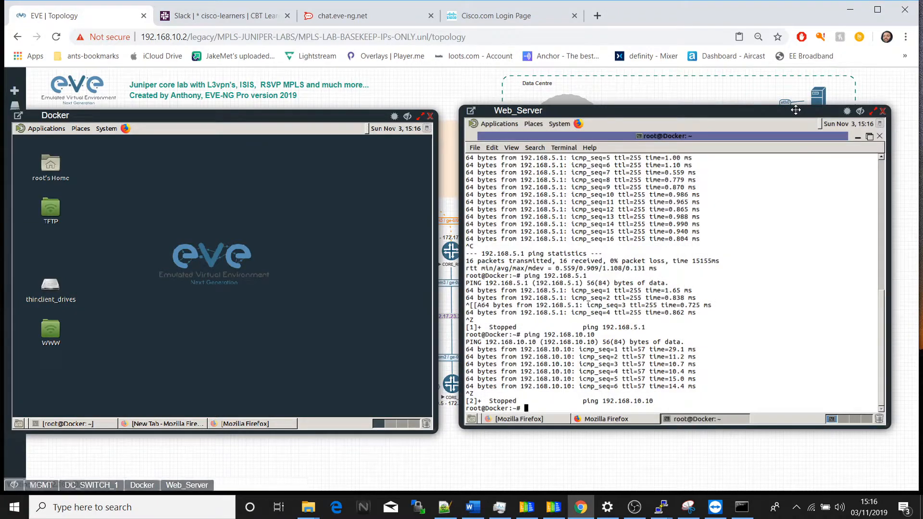
Step: Minimize the terminal and Firefox on the Web_Server desktop and move both consoles slightly lower
{"action": "key", "text": "Return"}
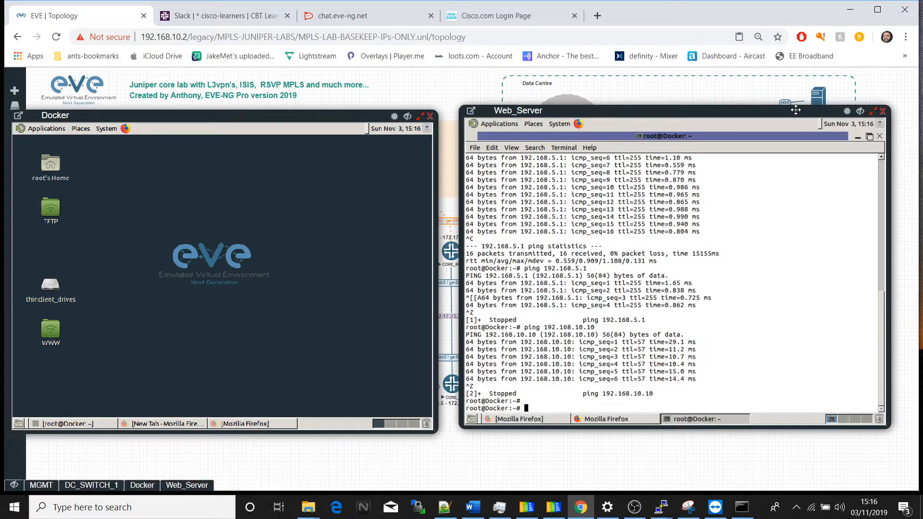
{"action": "left_click", "coordinate": [856, 137]}
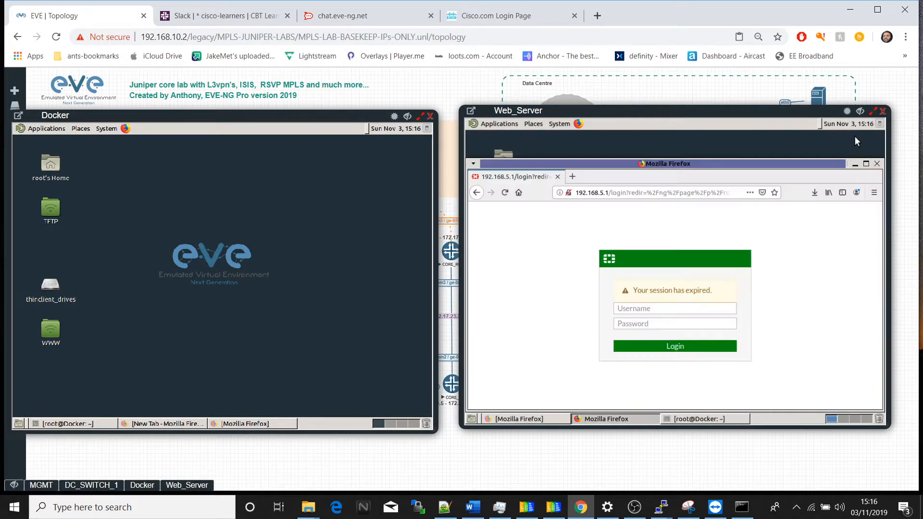
{"action": "left_click", "coordinate": [854, 164]}
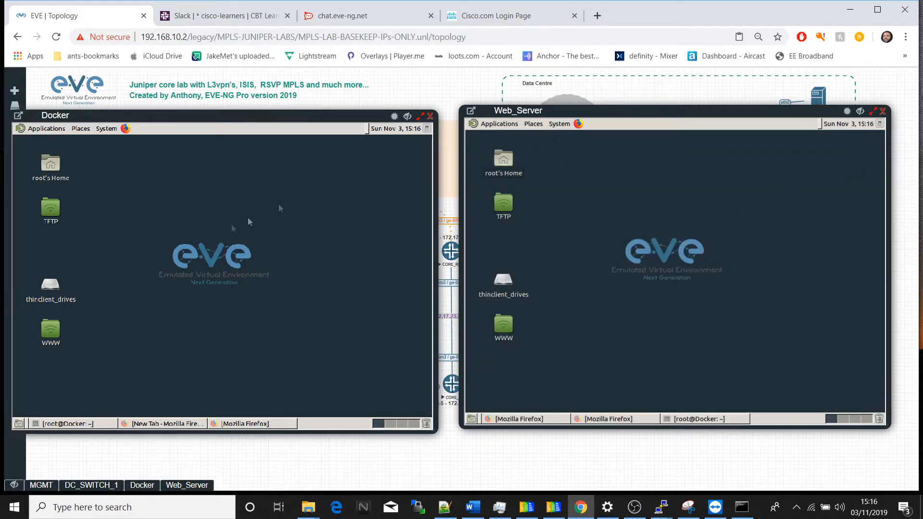
{"action": "left_click_drag", "start_coordinate": [615, 117], "coordinate": [619, 139]}
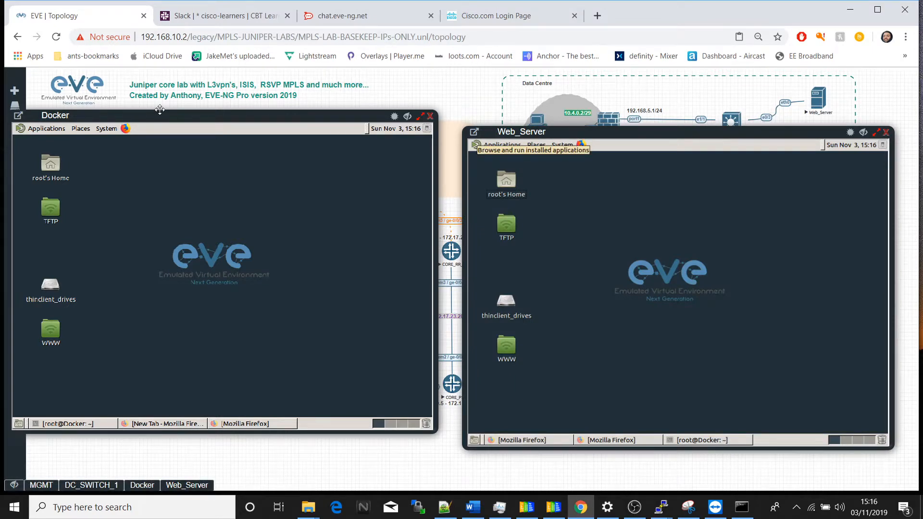
{"action": "left_click_drag", "start_coordinate": [88, 114], "coordinate": [89, 124]}
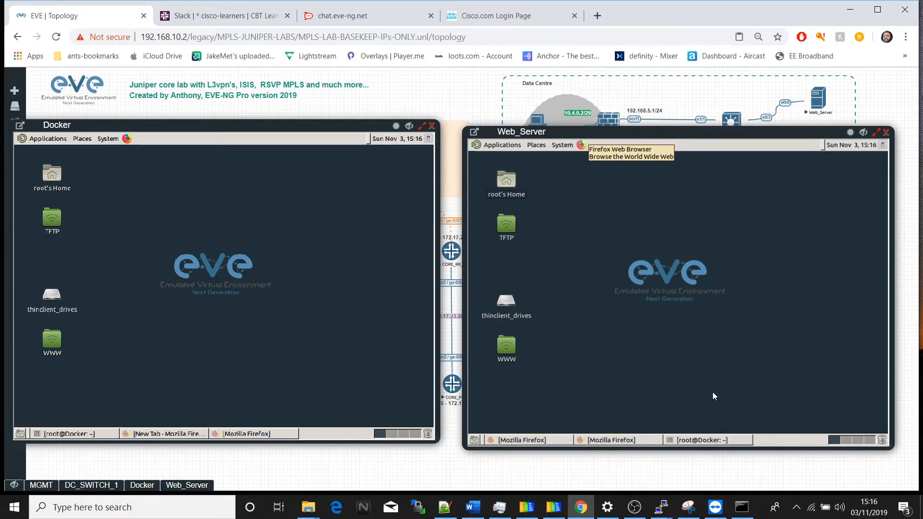
Step: Check the Web_Server's IP address by running ifconfig eth0 in its terminal and highlight the inet address
{"action": "left_click", "coordinate": [708, 440]}
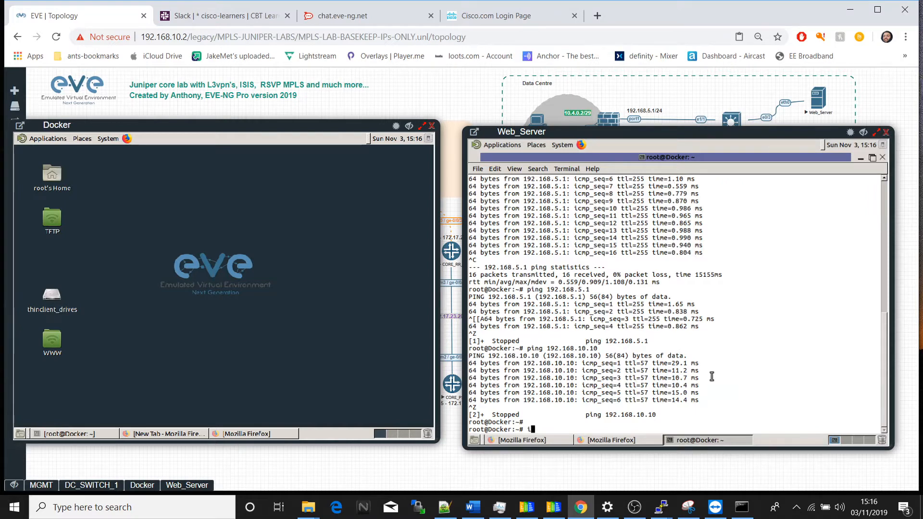
{"action": "type", "text": "ifconfig e"}
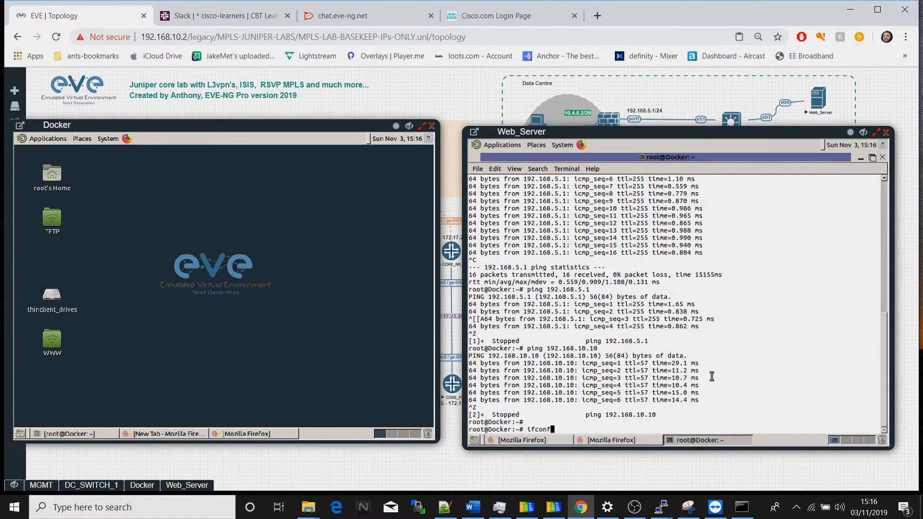
{"action": "type", "text": "th0"}
{"action": "key", "text": "Return"}
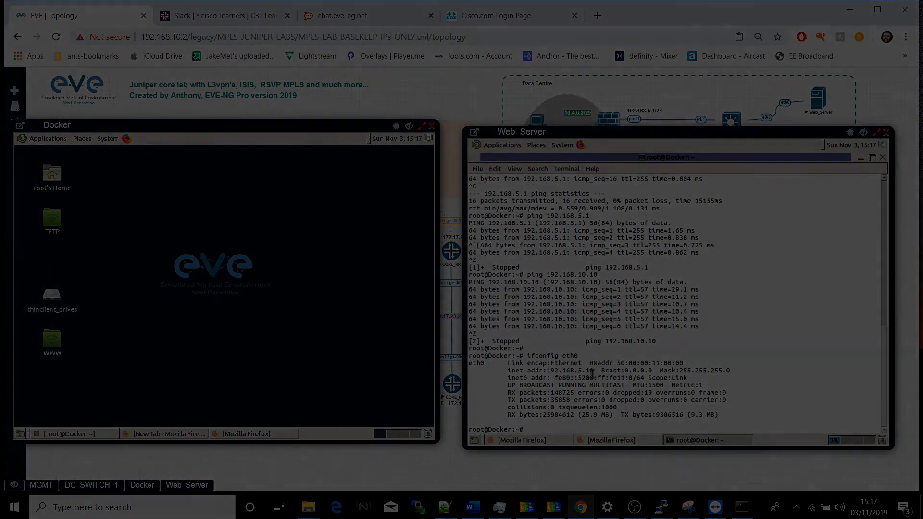
{"action": "left_click_drag", "start_coordinate": [594, 372], "coordinate": [553, 375]}
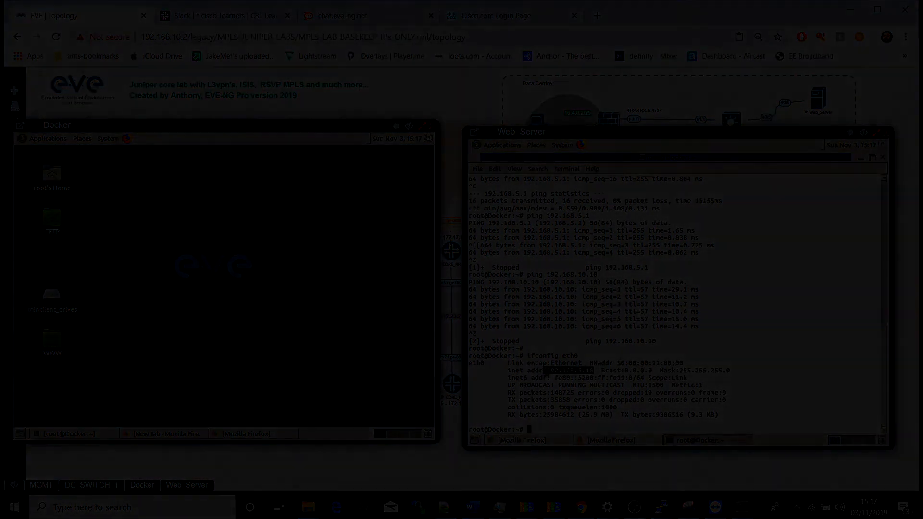